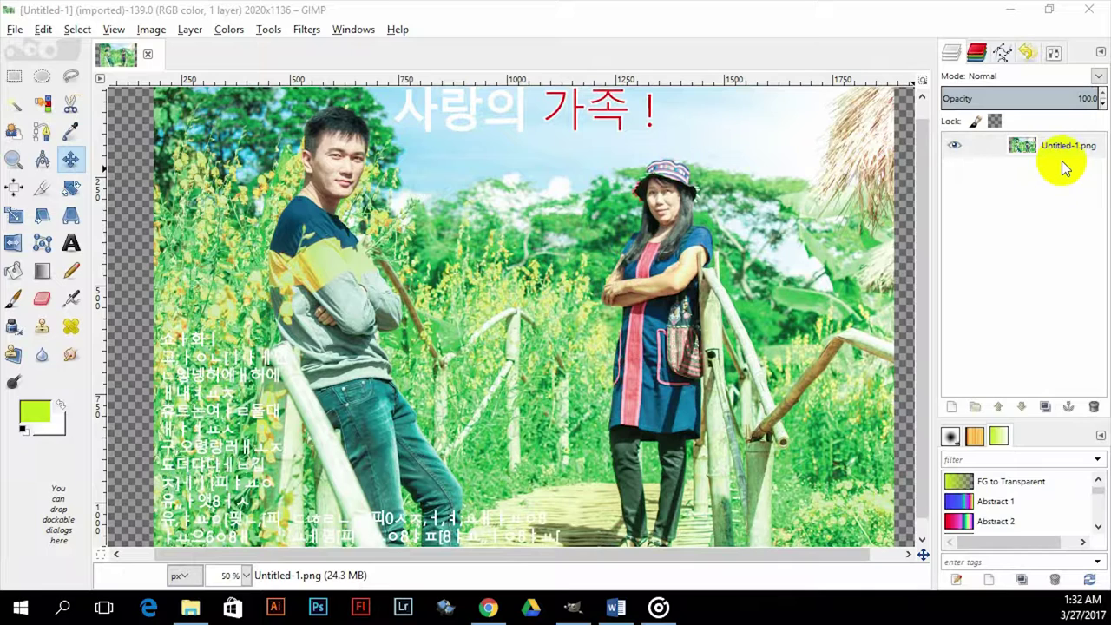
{"action": "left_click", "coordinate": [1057, 157]}
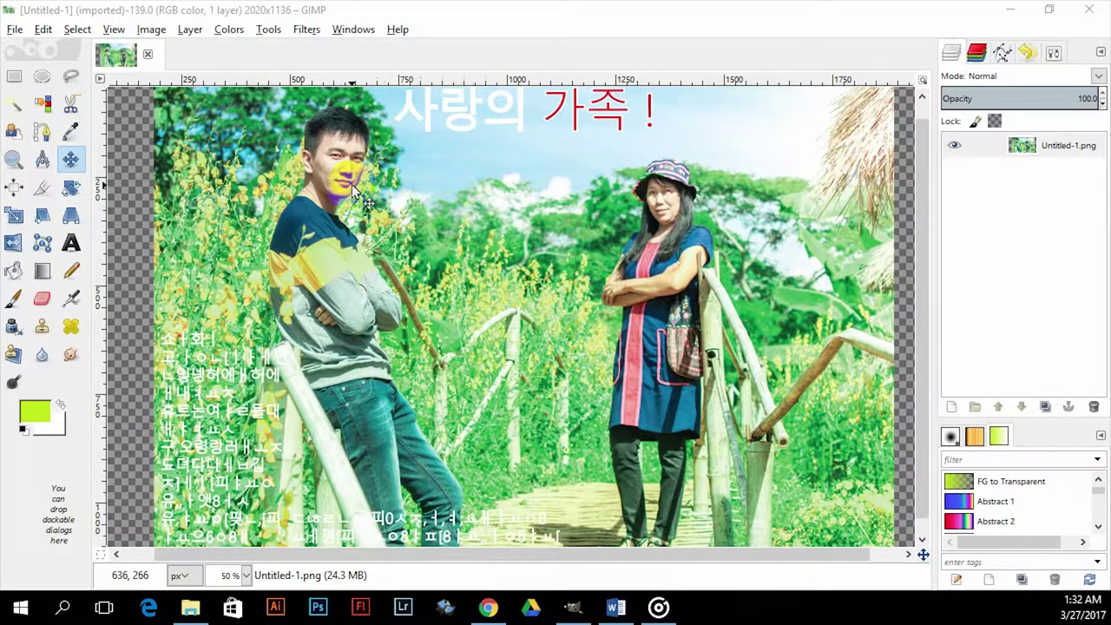
{"action": "left_click", "coordinate": [306, 31]}
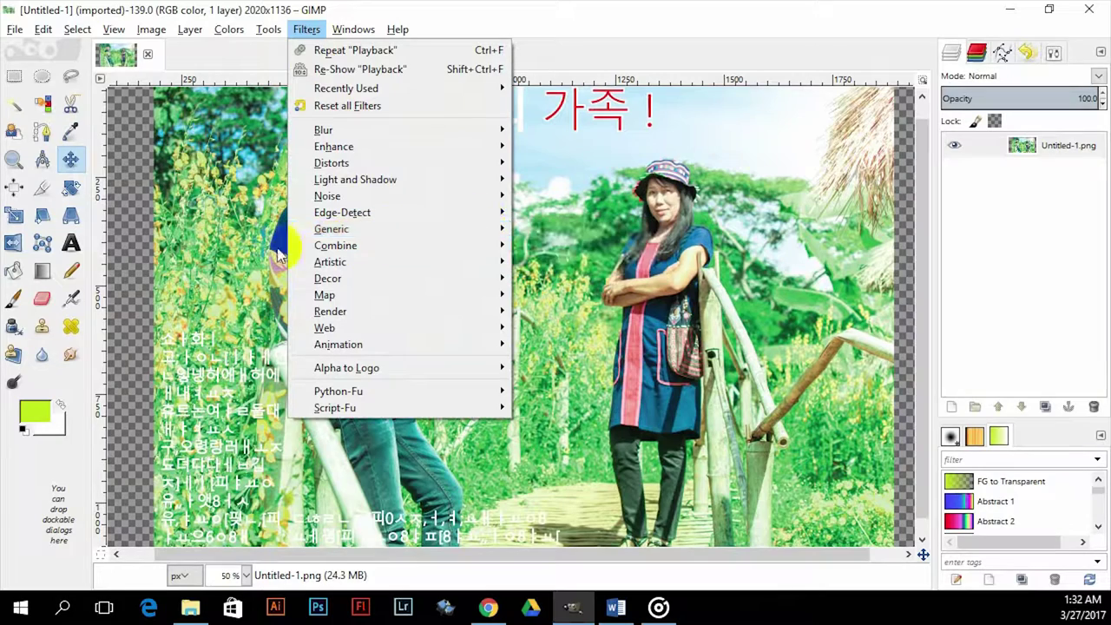
{"action": "left_click", "coordinate": [239, 242]}
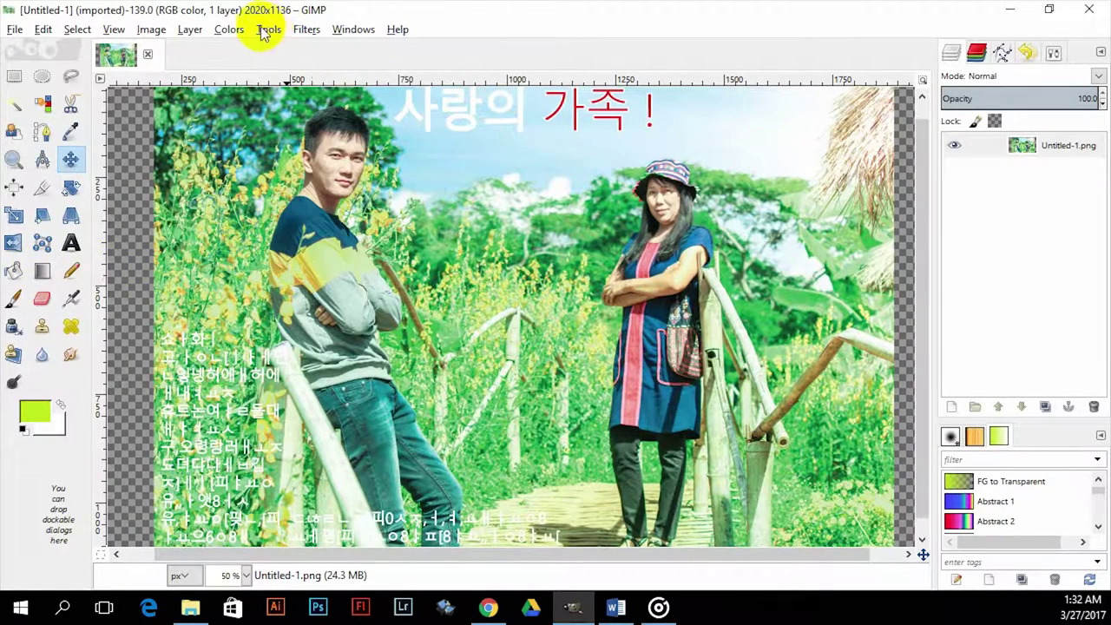
{"action": "left_click", "coordinate": [307, 29]}
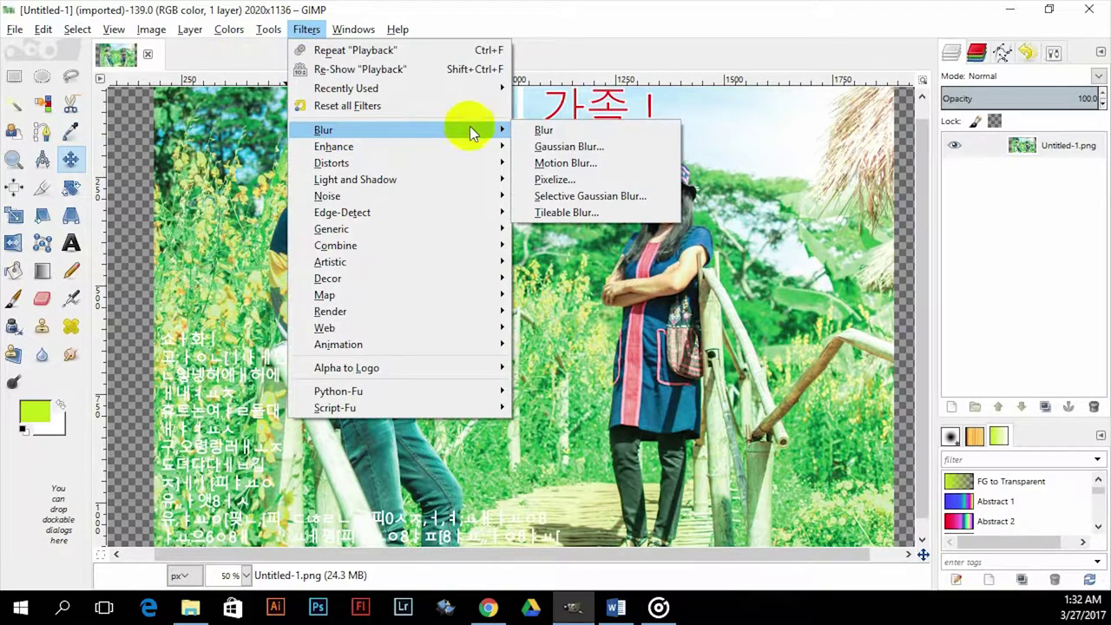
{"action": "mouse_move", "coordinate": [503, 197]}
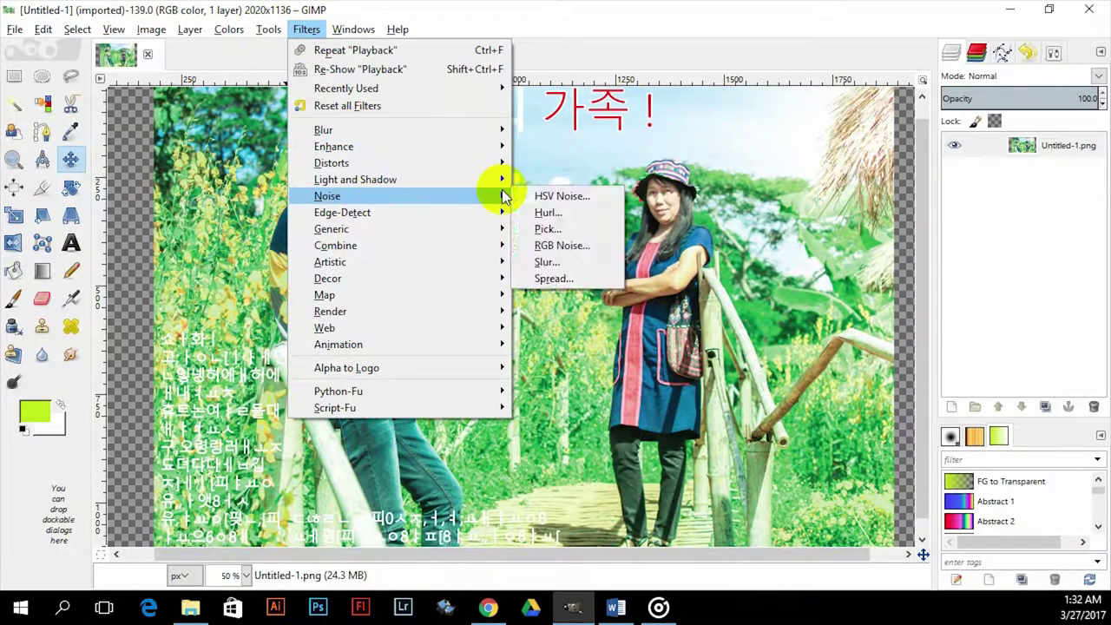
{"action": "left_click", "coordinate": [587, 144]}
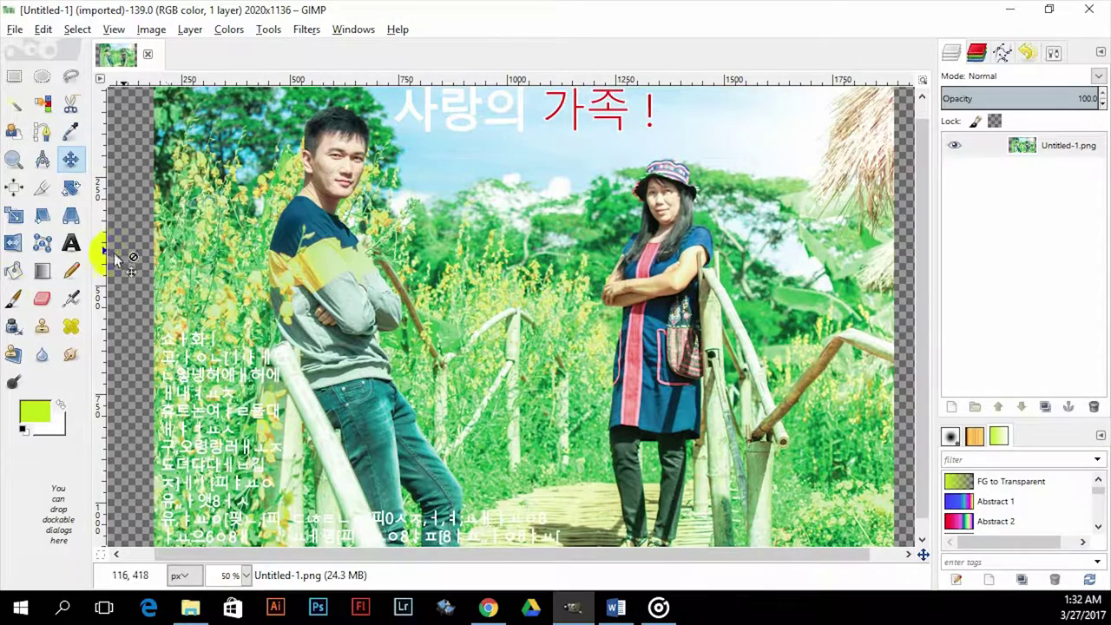
Step: Apply the Emboss distort filter to Untitled-1.png with the Emboss function, azimuth 30, elevation 45 and depth 20
{"action": "left_click", "coordinate": [303, 31]}
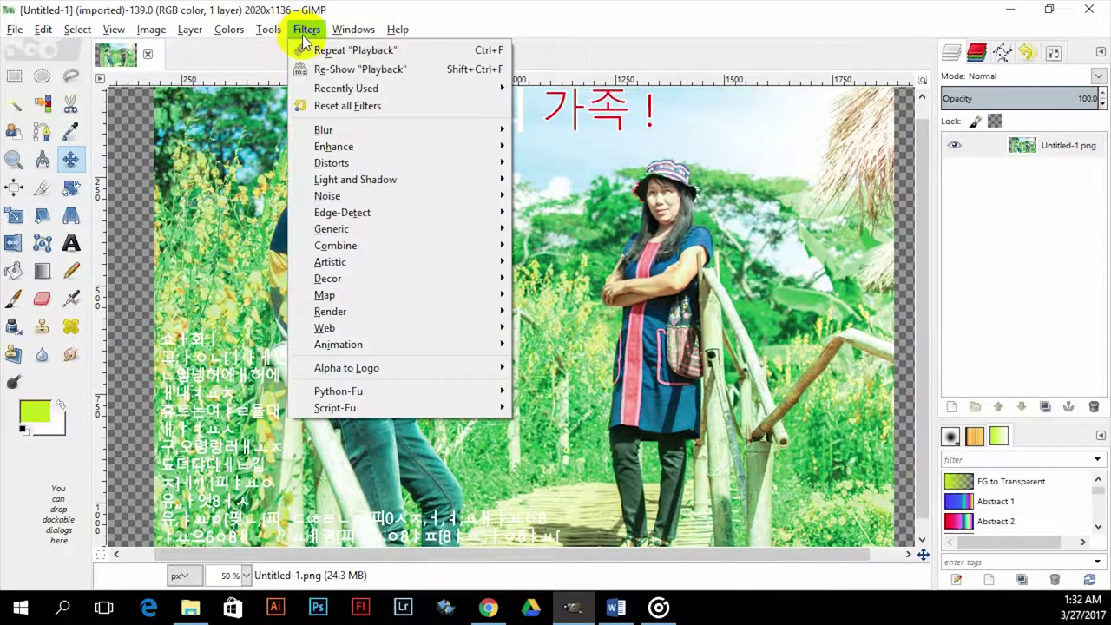
{"action": "mouse_move", "coordinate": [373, 163]}
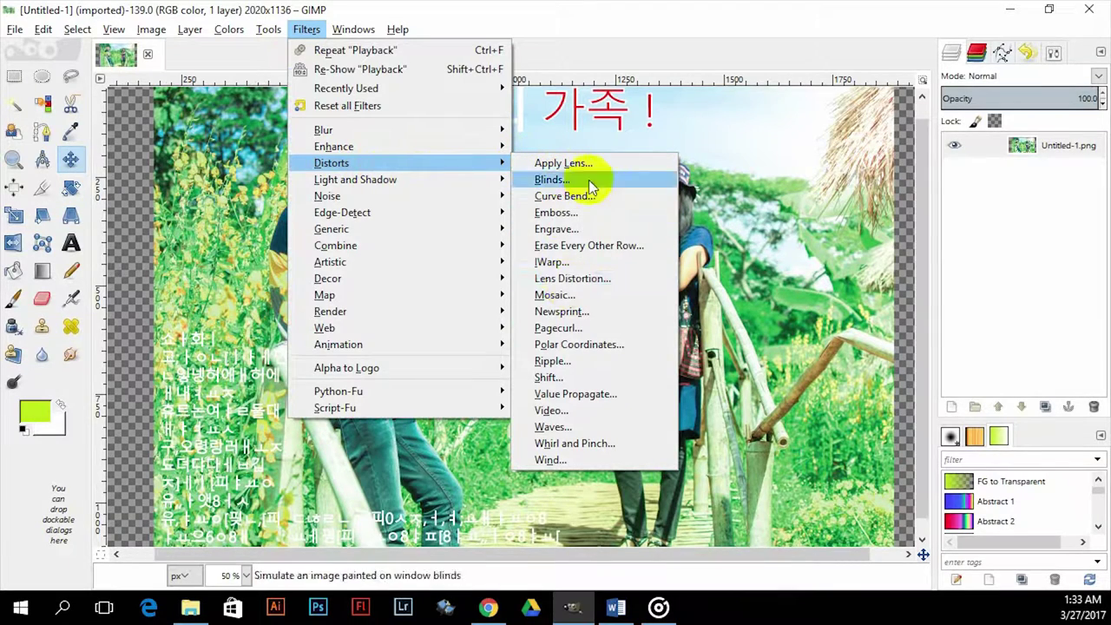
{"action": "left_click", "coordinate": [566, 212]}
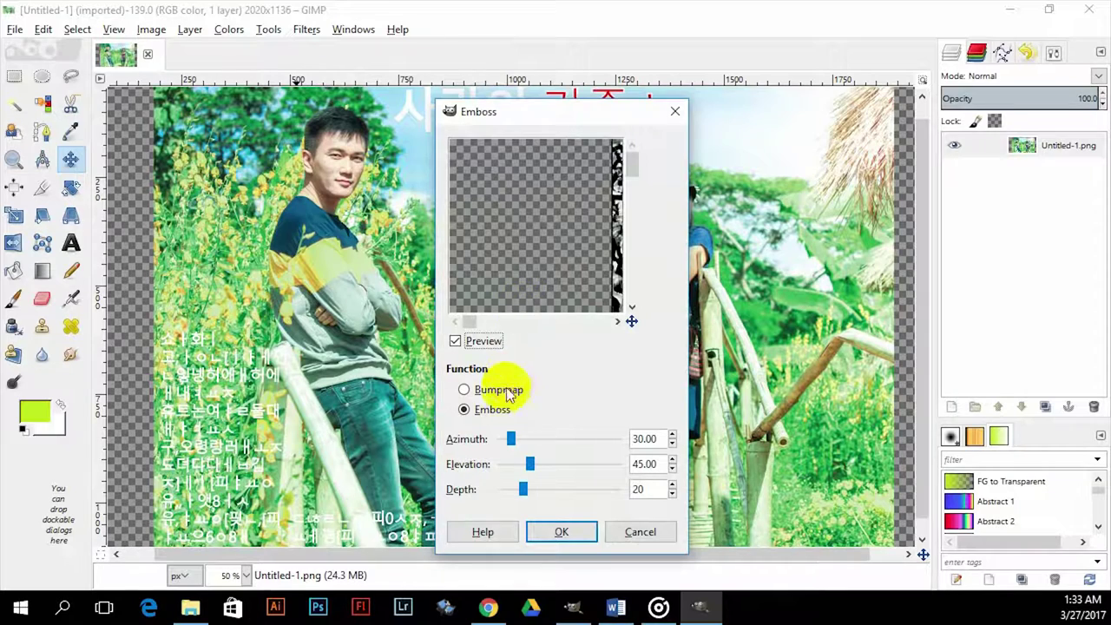
{"action": "left_click", "coordinate": [566, 533]}
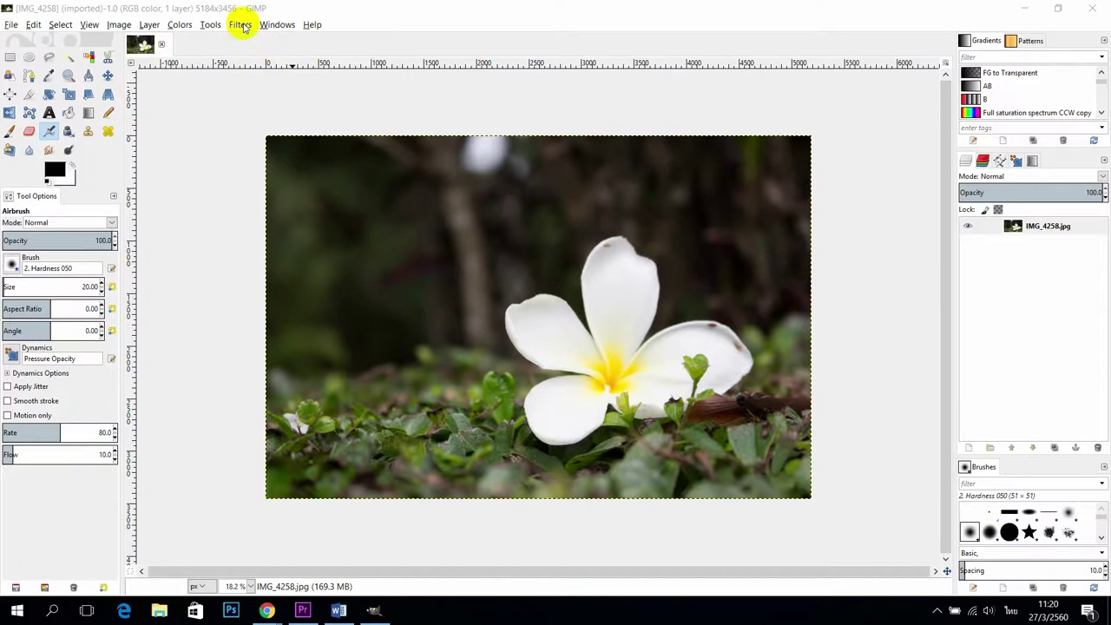
{"action": "left_click", "coordinate": [241, 25]}
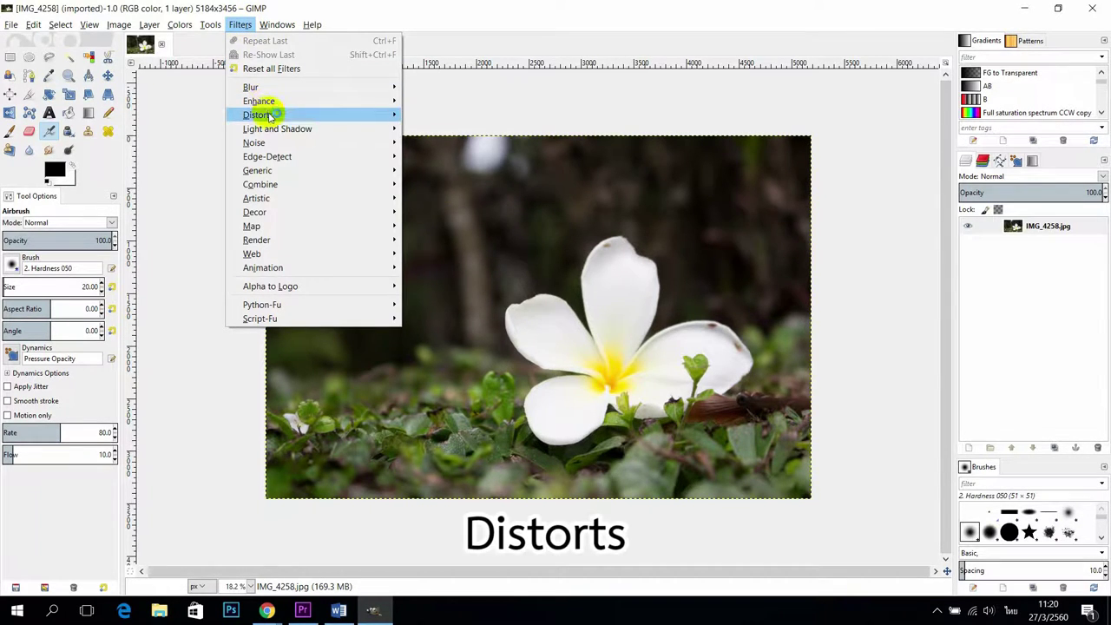
{"action": "mouse_move", "coordinate": [271, 117]}
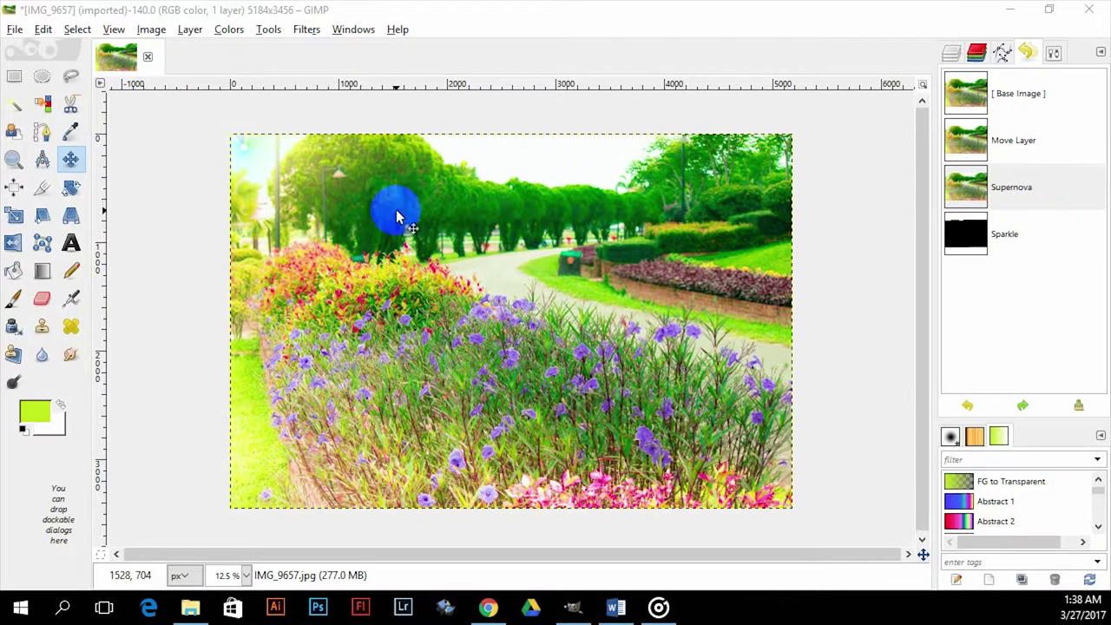
Step: Apply the Supernova light filter to the garden photo with a custom nova colour, a repositioned centre and a larger radius
{"action": "left_click", "coordinate": [306, 29]}
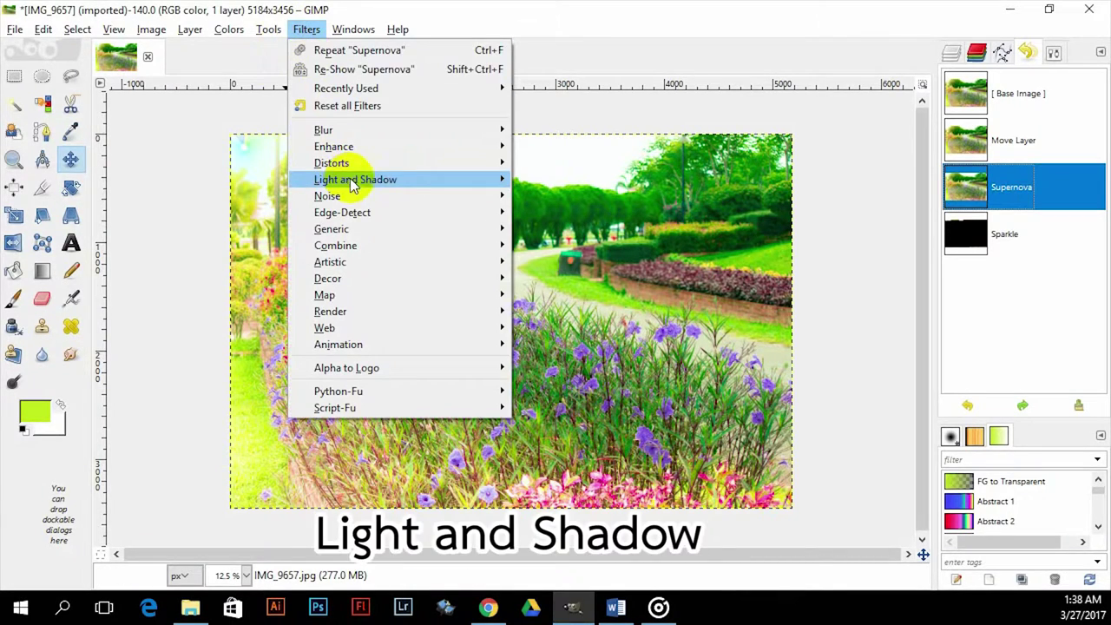
{"action": "mouse_move", "coordinate": [453, 180]}
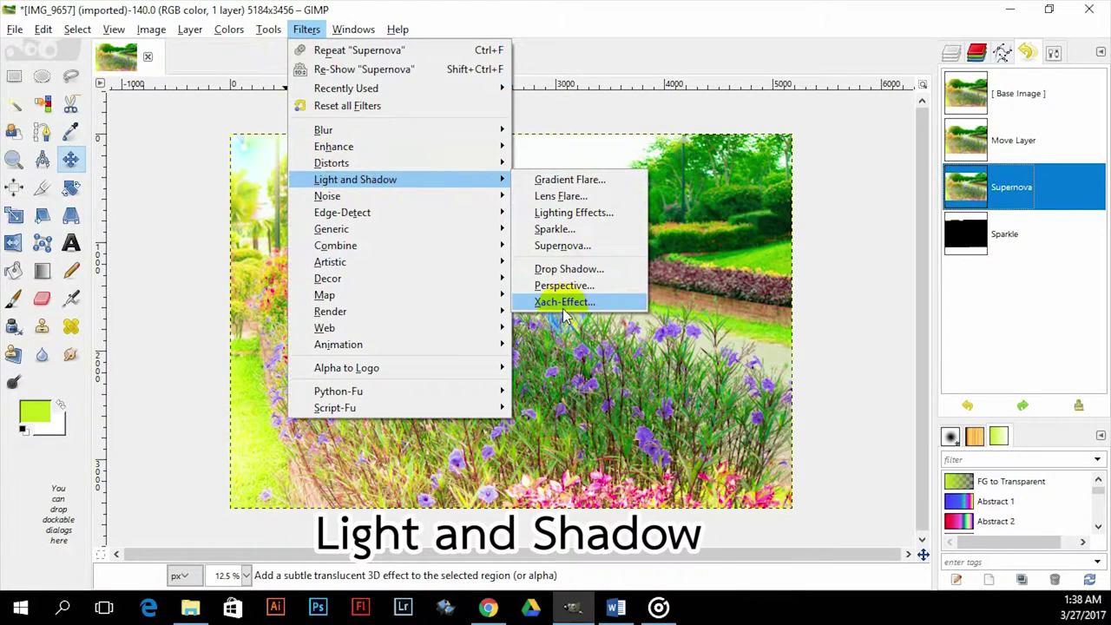
{"action": "left_click", "coordinate": [562, 246]}
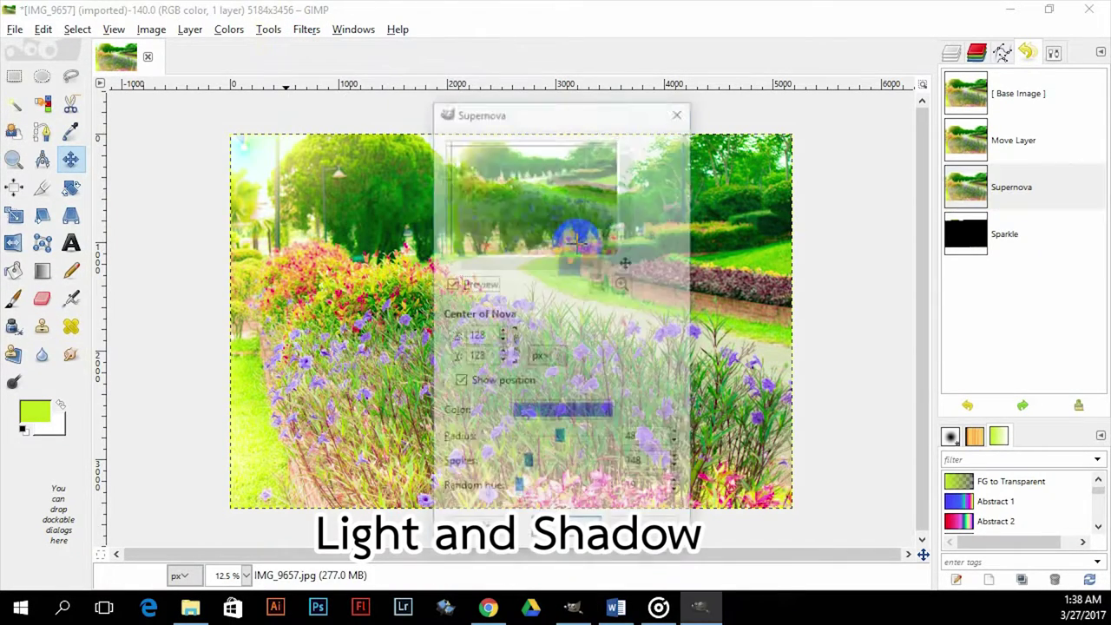
{"action": "left_click", "coordinate": [534, 412]}
{"action": "left_click", "coordinate": [504, 390]}
{"action": "left_click", "coordinate": [616, 466]}
{"action": "left_click", "coordinate": [516, 181]}
{"action": "left_click_drag", "start_coordinate": [560, 438], "coordinate": [590, 439]}
{"action": "left_click_drag", "start_coordinate": [529, 464], "coordinate": [525, 488]}
{"action": "left_click", "coordinate": [568, 543]}
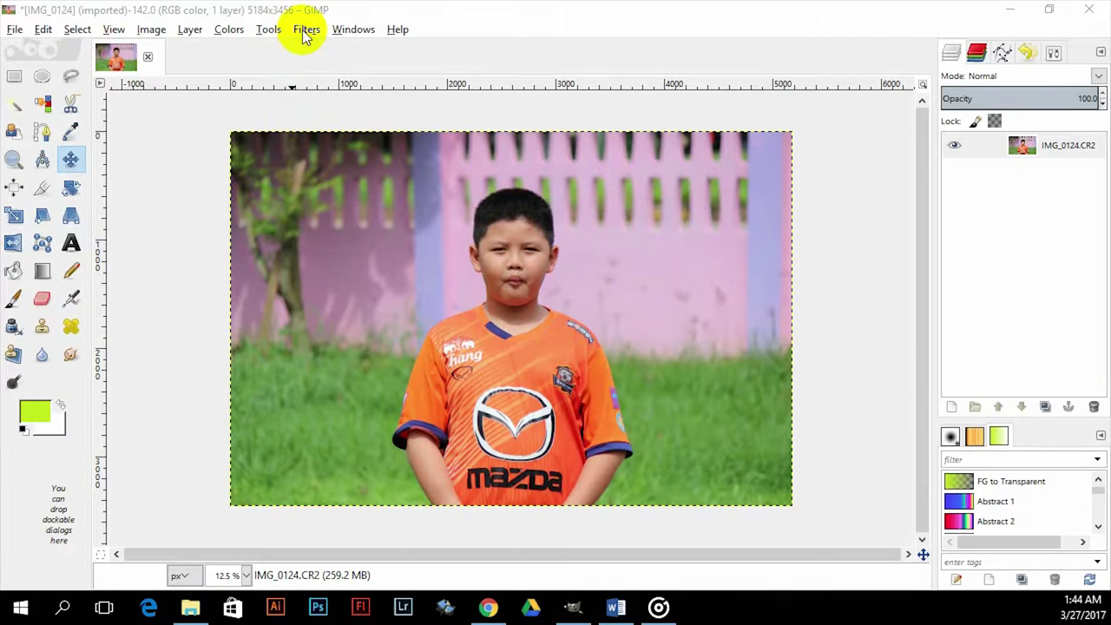
Step: Apply RGB Noise to the photo of the boy with red 0.26, green 0.25 and blue 0.23
{"action": "left_click", "coordinate": [305, 30]}
{"action": "mouse_move", "coordinate": [397, 196]}
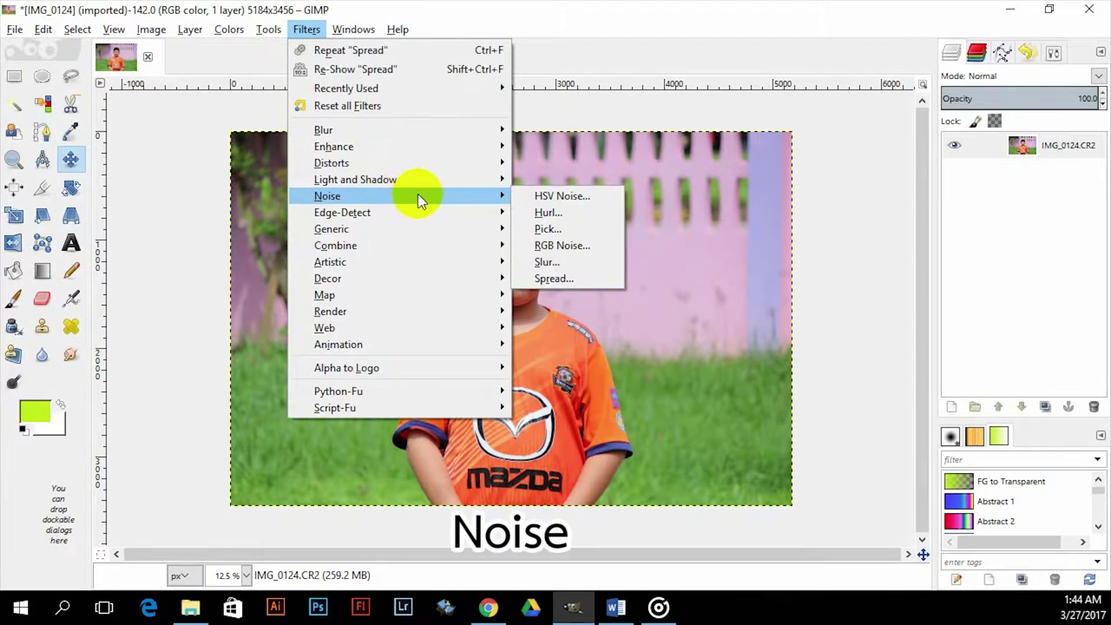
{"action": "left_click", "coordinate": [561, 246]}
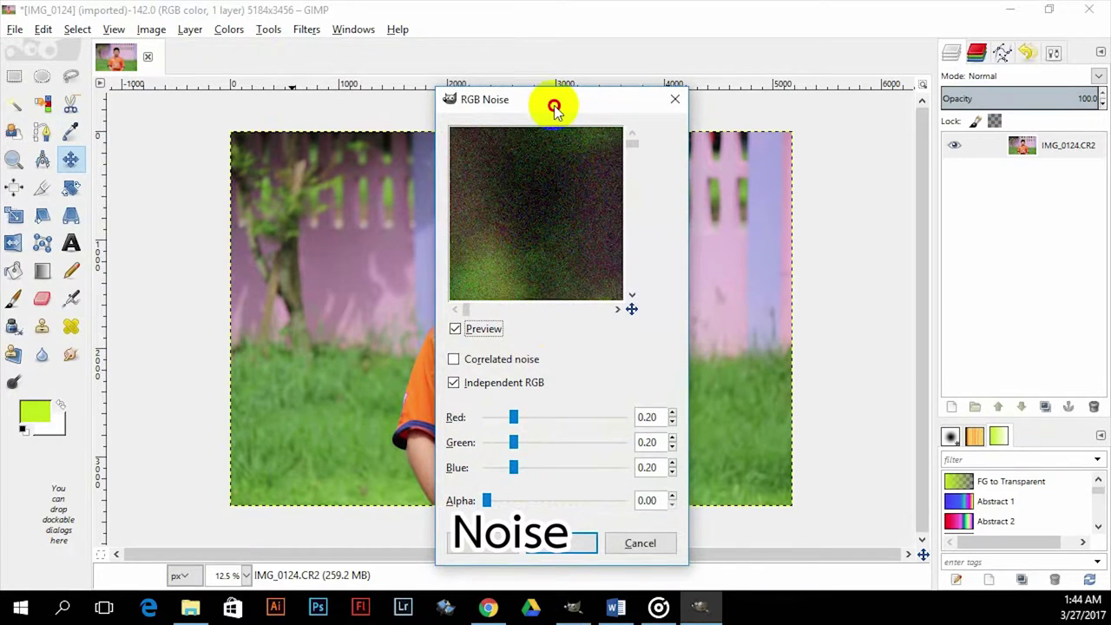
{"action": "left_click_drag", "start_coordinate": [553, 107], "coordinate": [642, 92]}
{"action": "left_click_drag", "start_coordinate": [612, 401], "coordinate": [606, 452]}
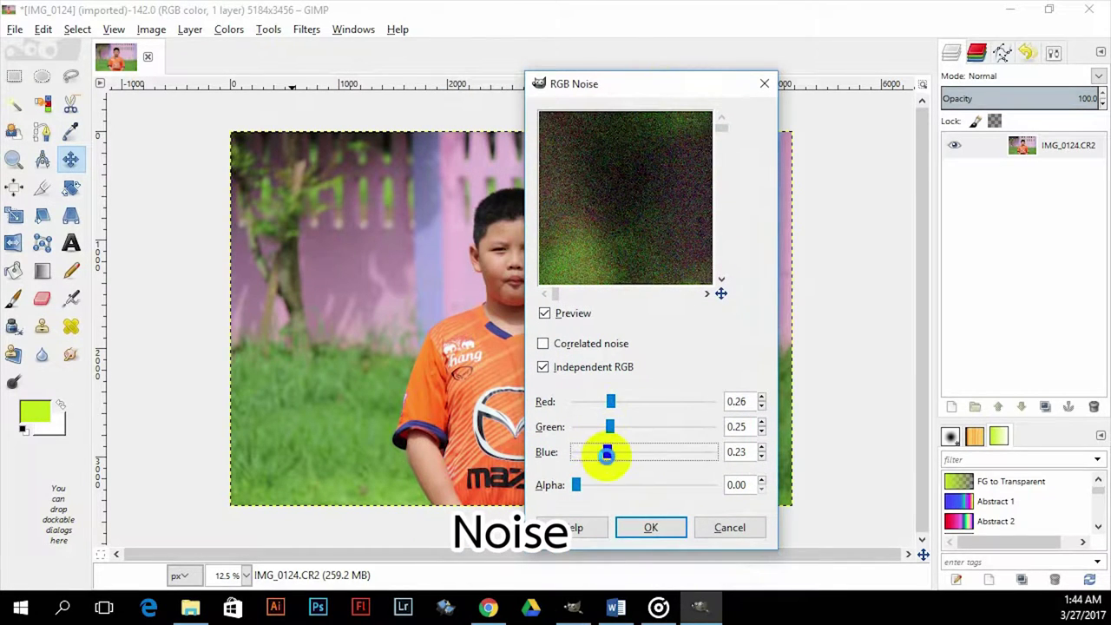
{"action": "left_click", "coordinate": [648, 527]}
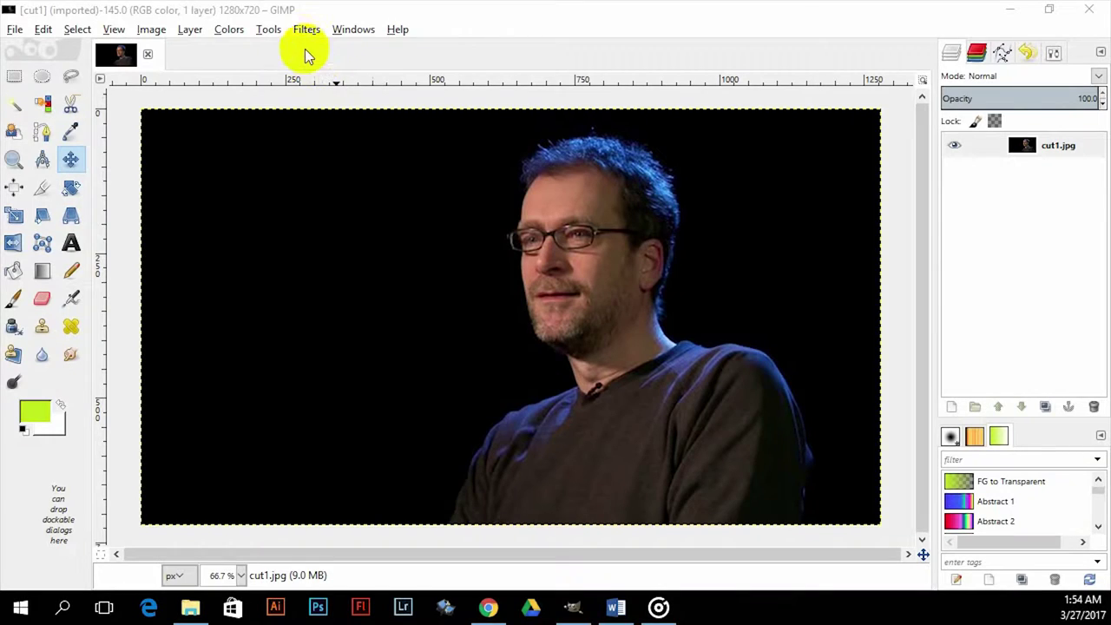
Step: Apply the Edge edge-detect filter to the cut1.jpg portrait with the preset settings
{"action": "left_click", "coordinate": [302, 29]}
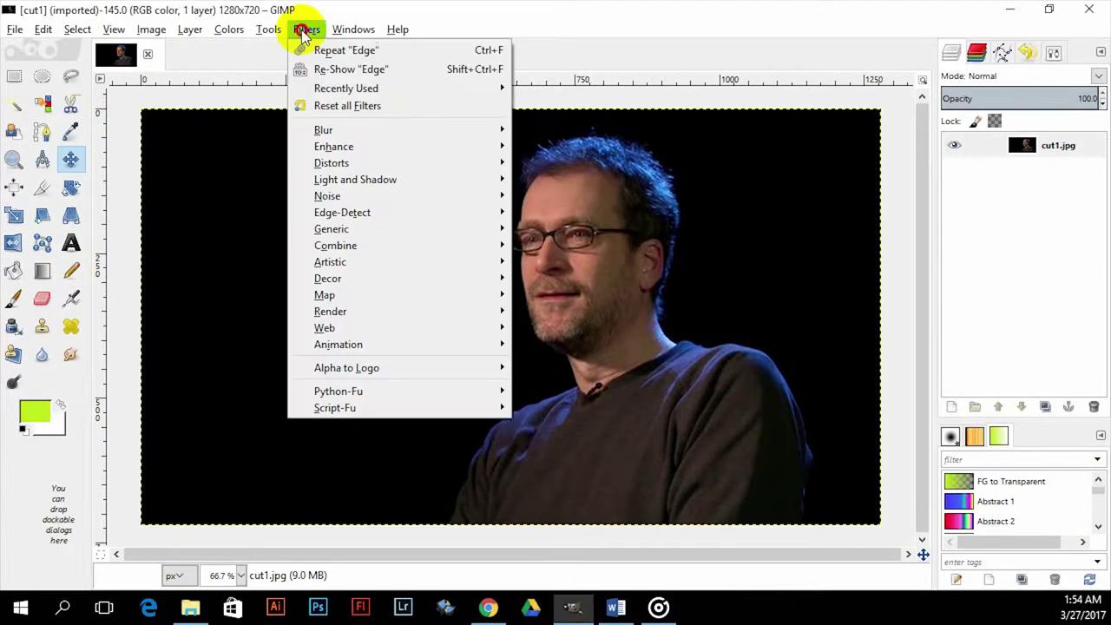
{"action": "mouse_move", "coordinate": [426, 216]}
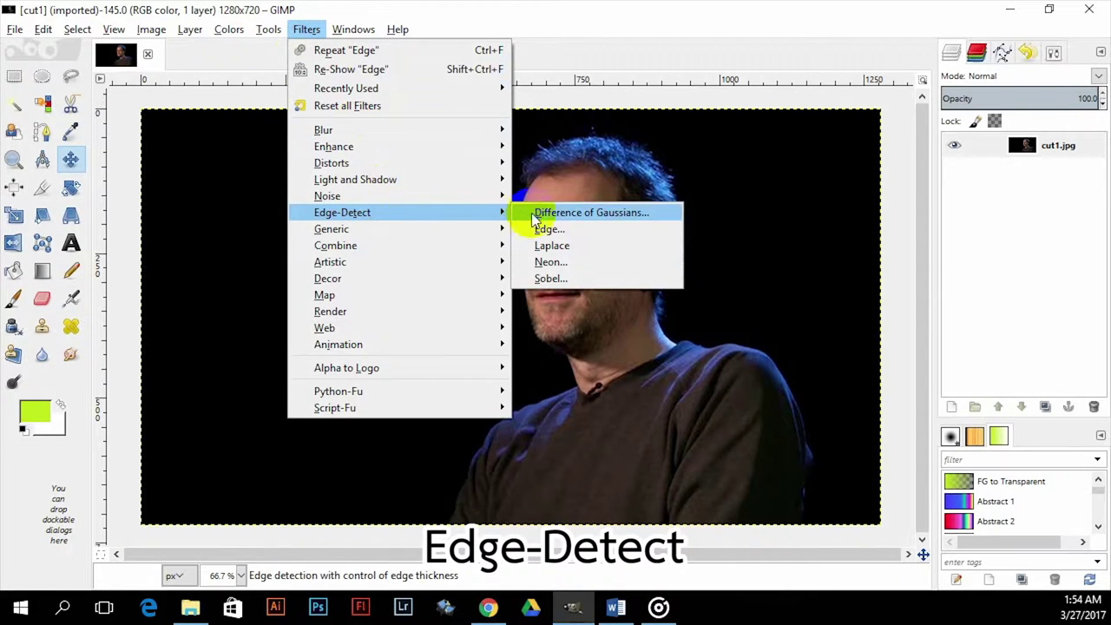
{"action": "left_click", "coordinate": [576, 230]}
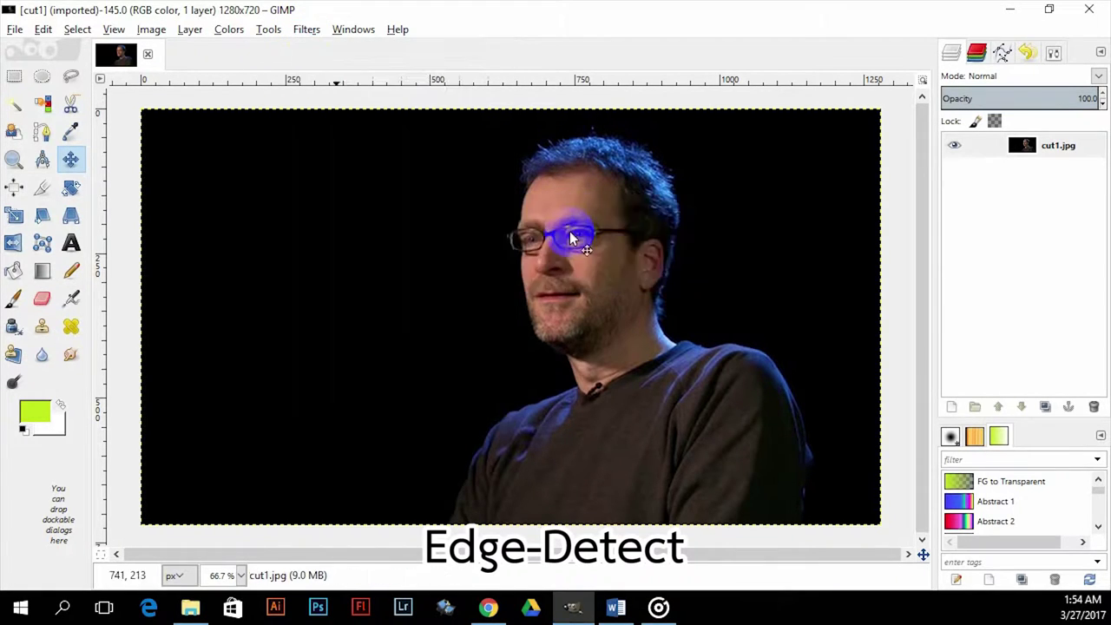
{"action": "left_click", "coordinate": [565, 495]}
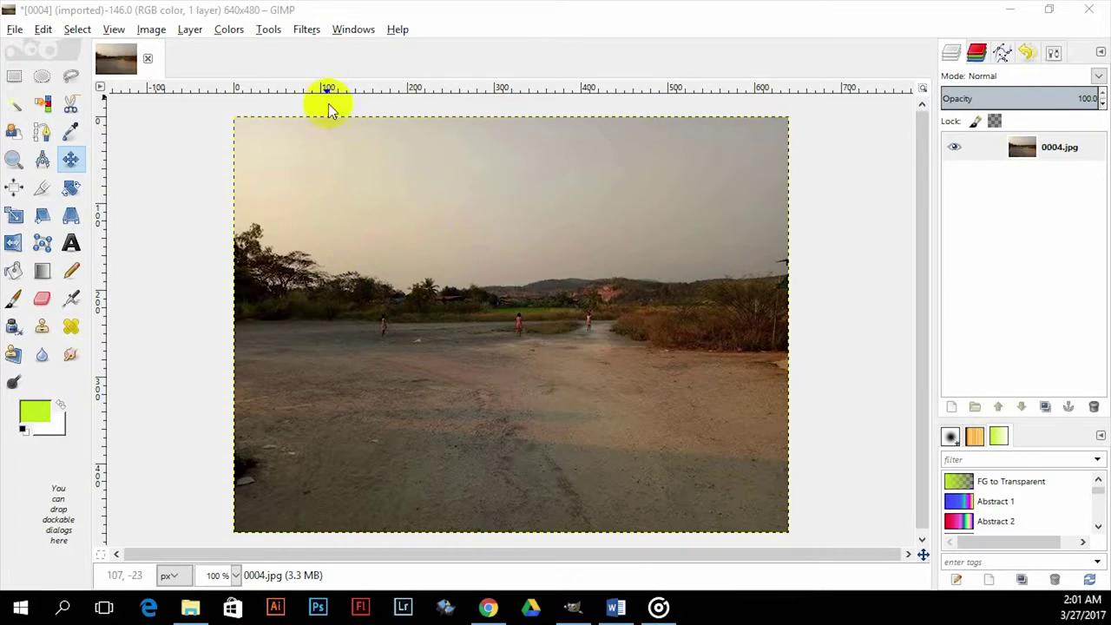
Step: Apply the Old Photo decor filter to the 0004.jpg landscape with the preset settings
{"action": "left_click", "coordinate": [304, 29]}
{"action": "mouse_move", "coordinate": [389, 280]}
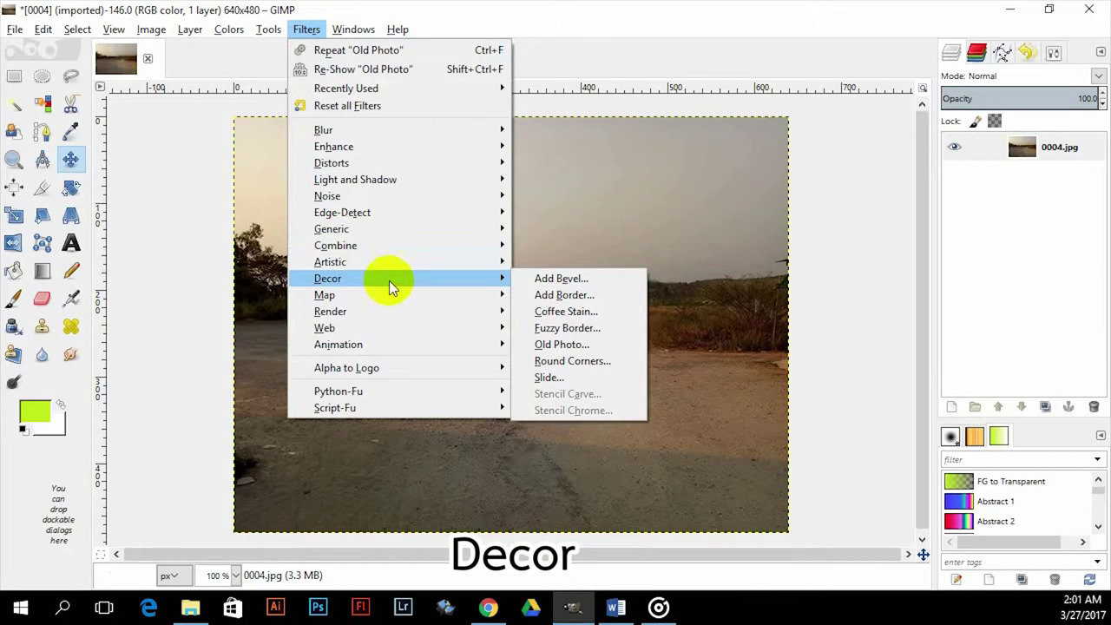
{"action": "left_click", "coordinate": [575, 344]}
{"action": "left_click", "coordinate": [602, 432]}
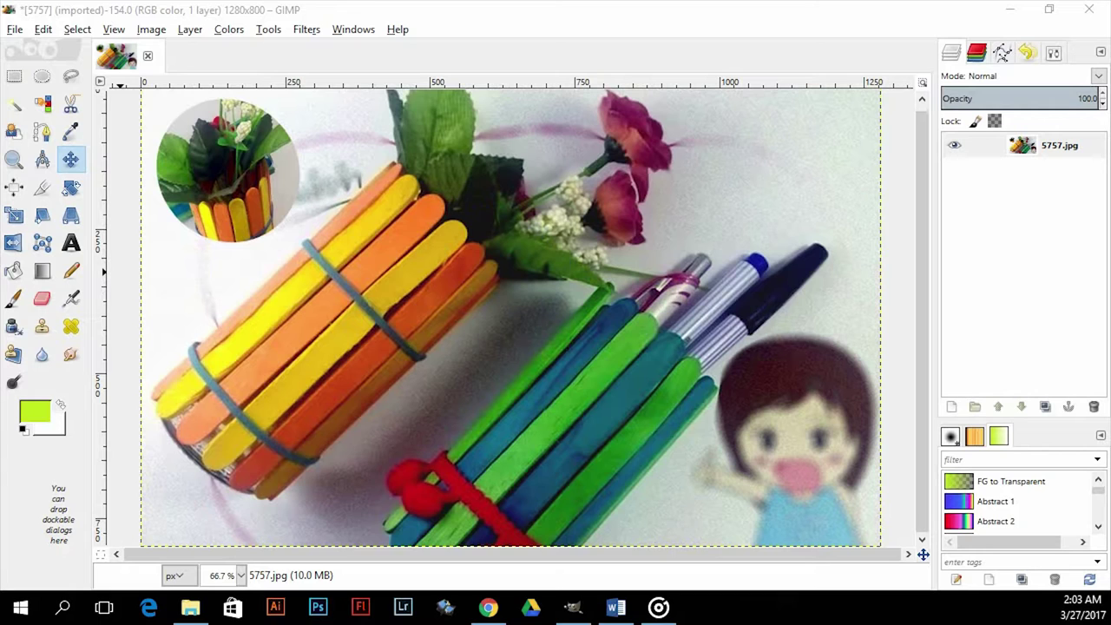
Step: Apply a Gaussian Blur to 5757.jpg with a 20 px horizontal and vertical radius using the RLE method
{"action": "left_click", "coordinate": [307, 29]}
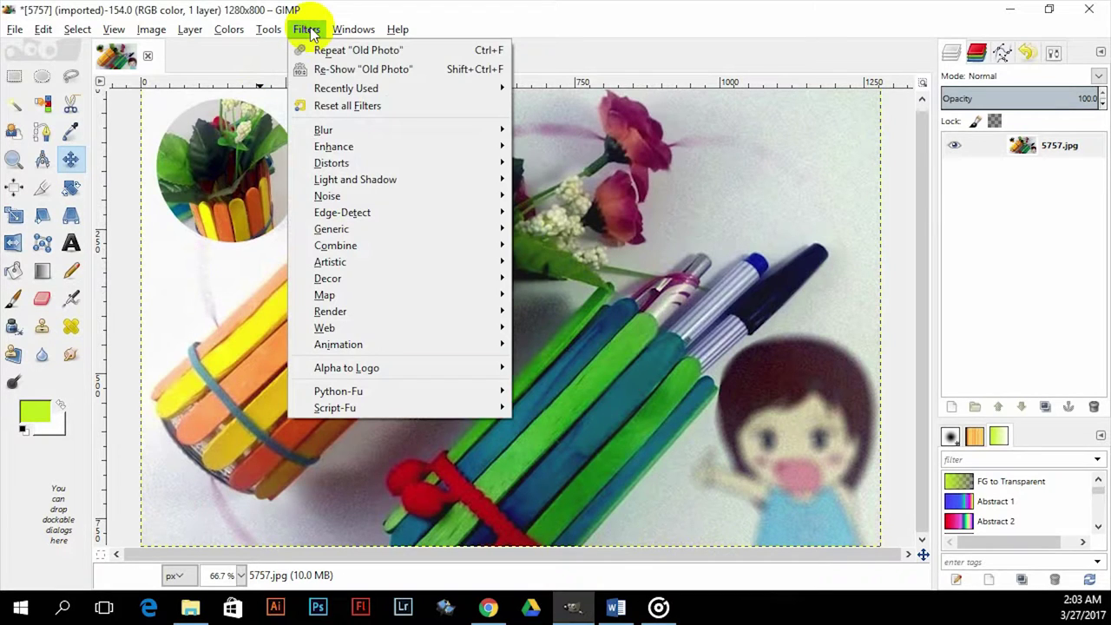
{"action": "mouse_move", "coordinate": [434, 139]}
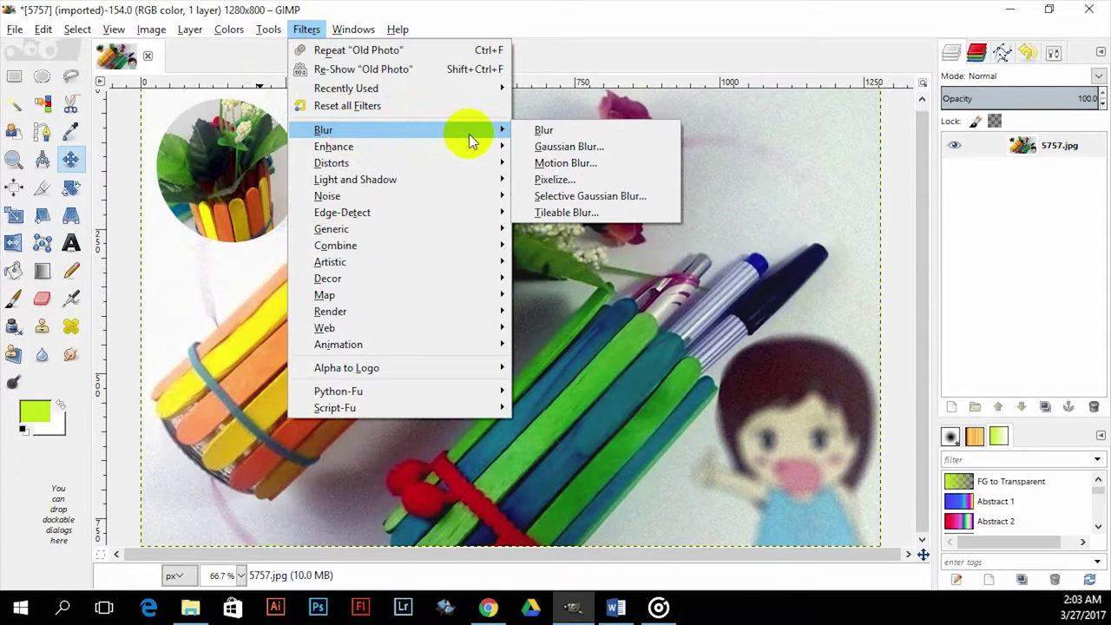
{"action": "left_click", "coordinate": [567, 148]}
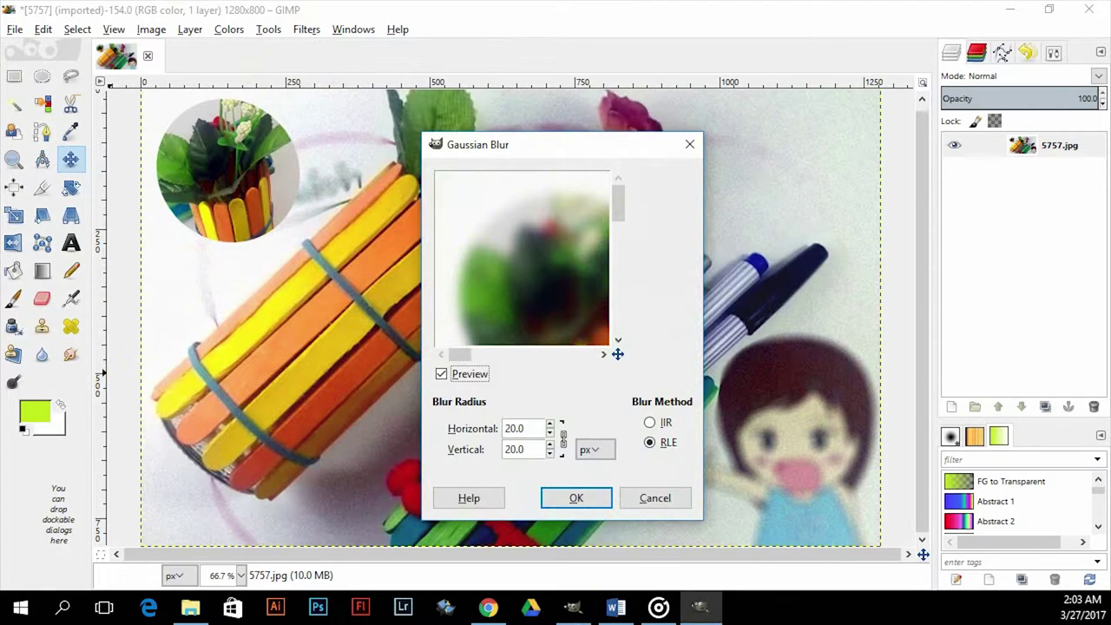
{"action": "left_click", "coordinate": [529, 318]}
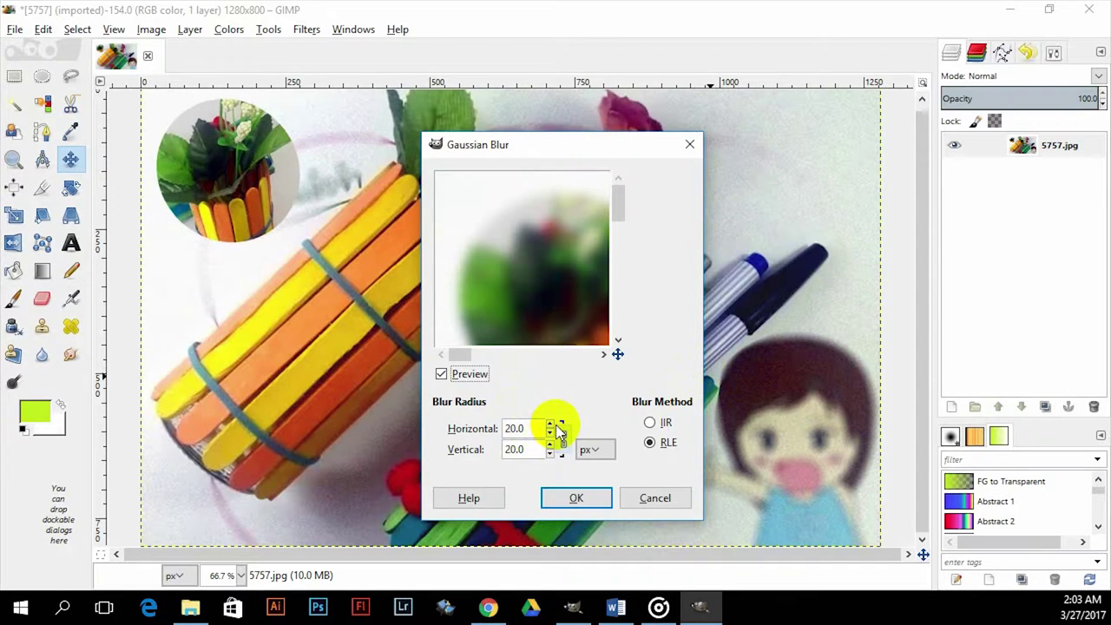
{"action": "left_click", "coordinate": [577, 499]}
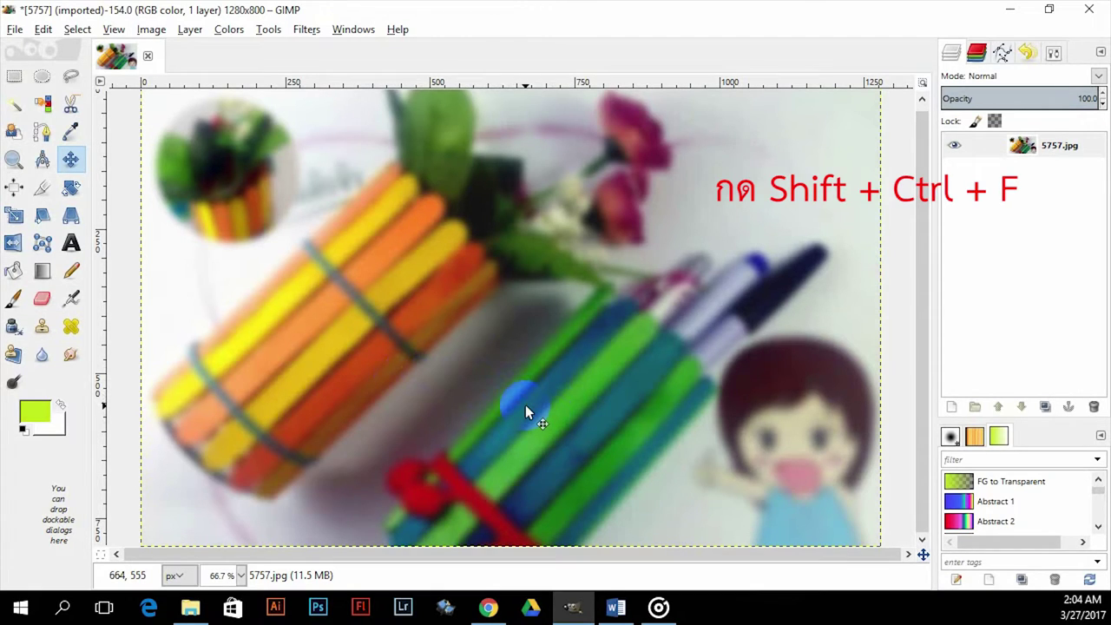
Step: Re-show the last Gaussian Blur filter on 5757.jpg and undo the repeated blur
{"action": "key", "text": "ctrl+shift+f"}
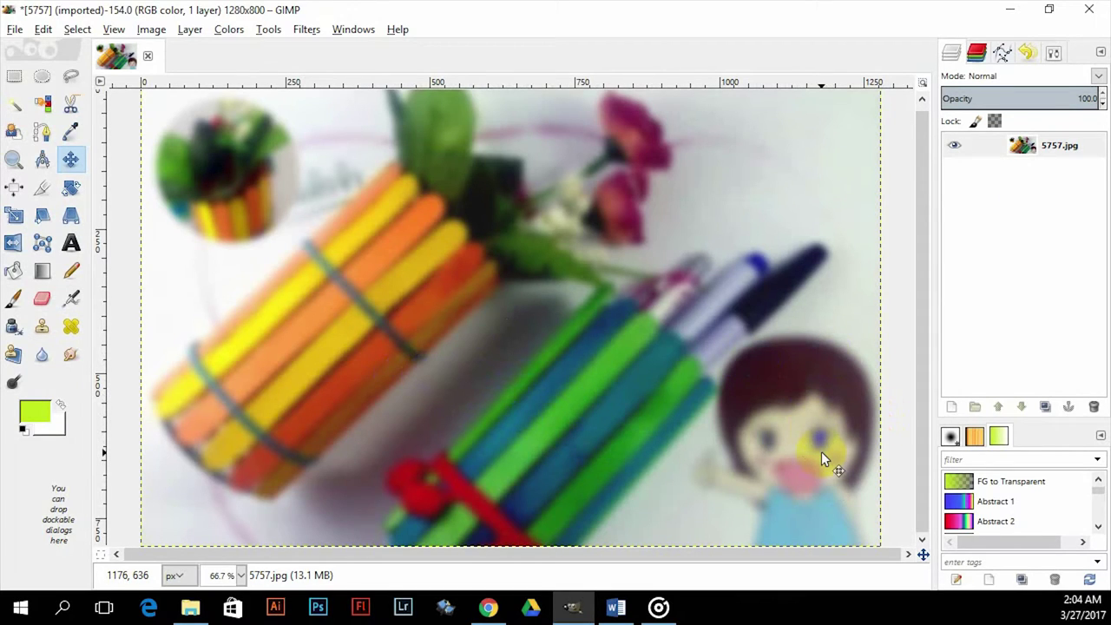
{"action": "key", "text": "ctrl+z"}
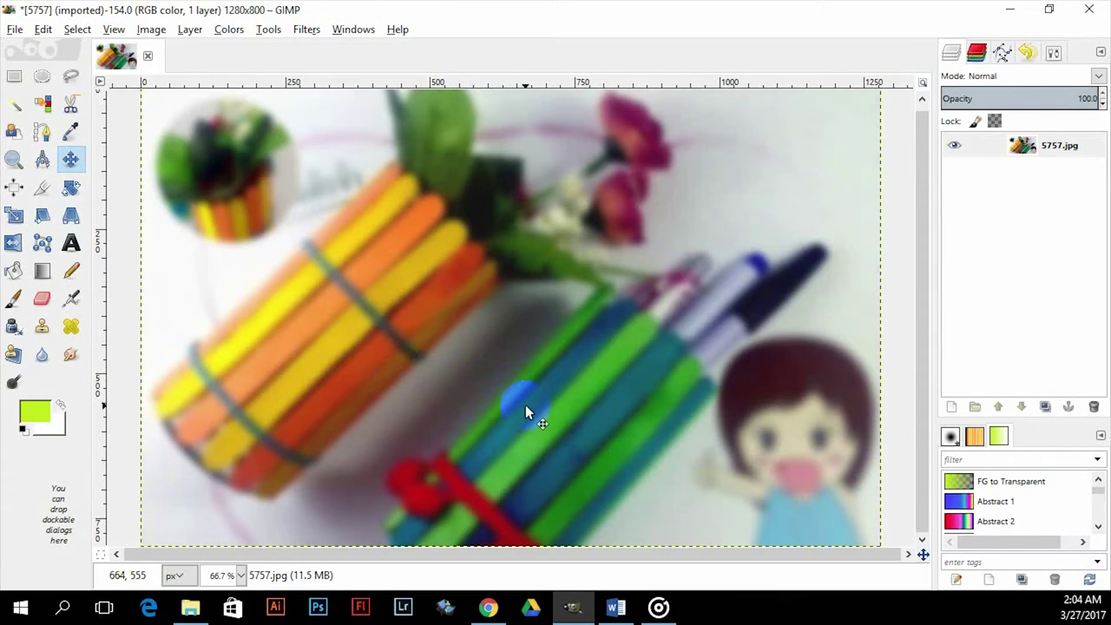